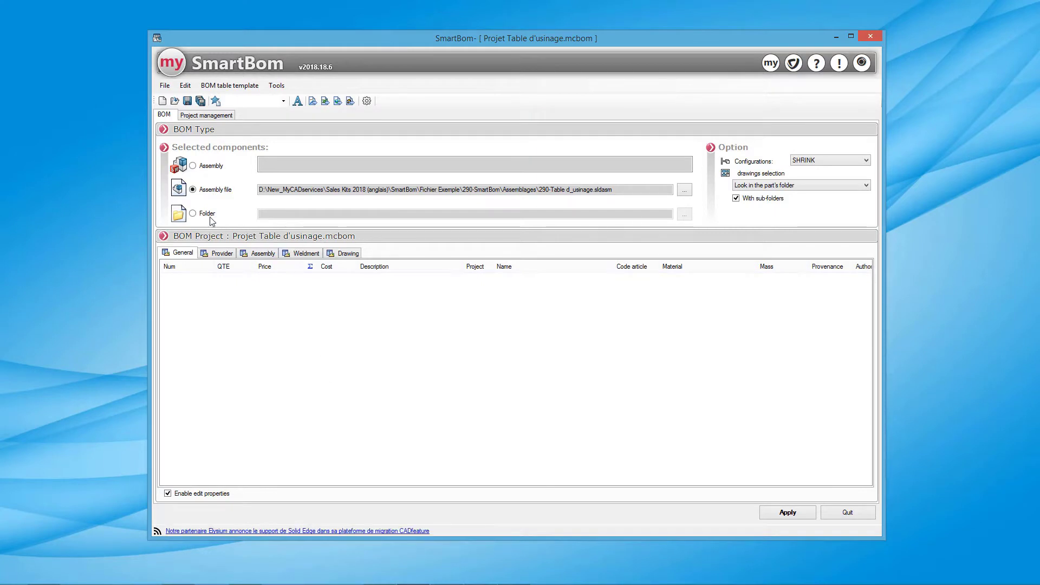
Keep the assembly file as the BOM source and the Name column as Document properties, File name without extention
click(193, 214)
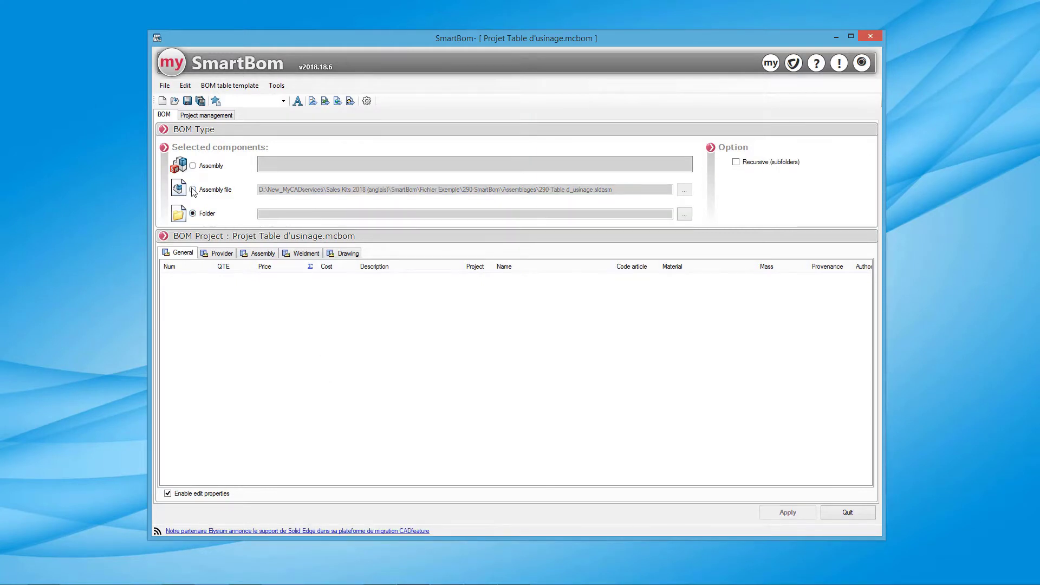
click(193, 189)
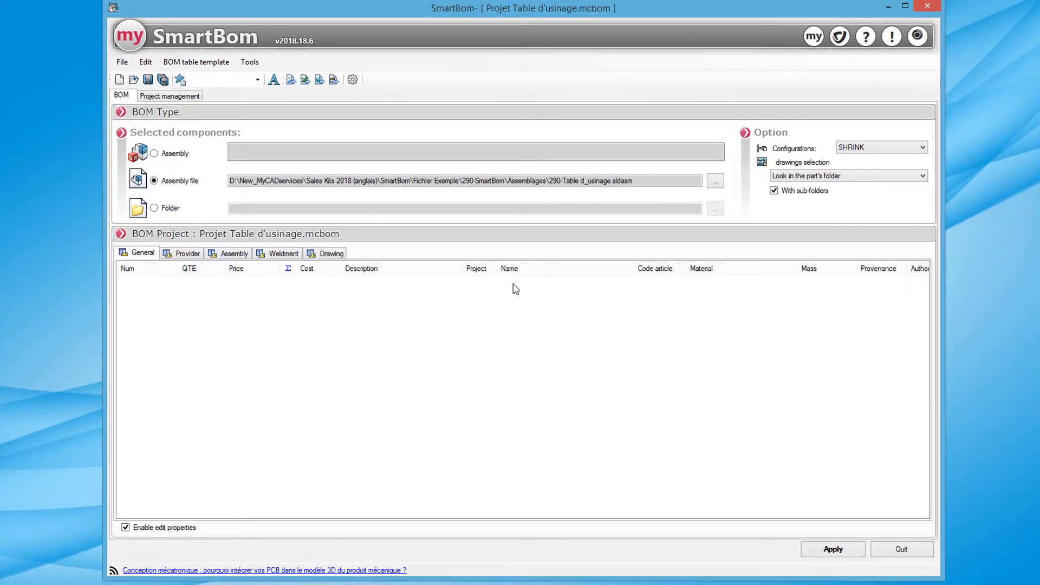
click(525, 271)
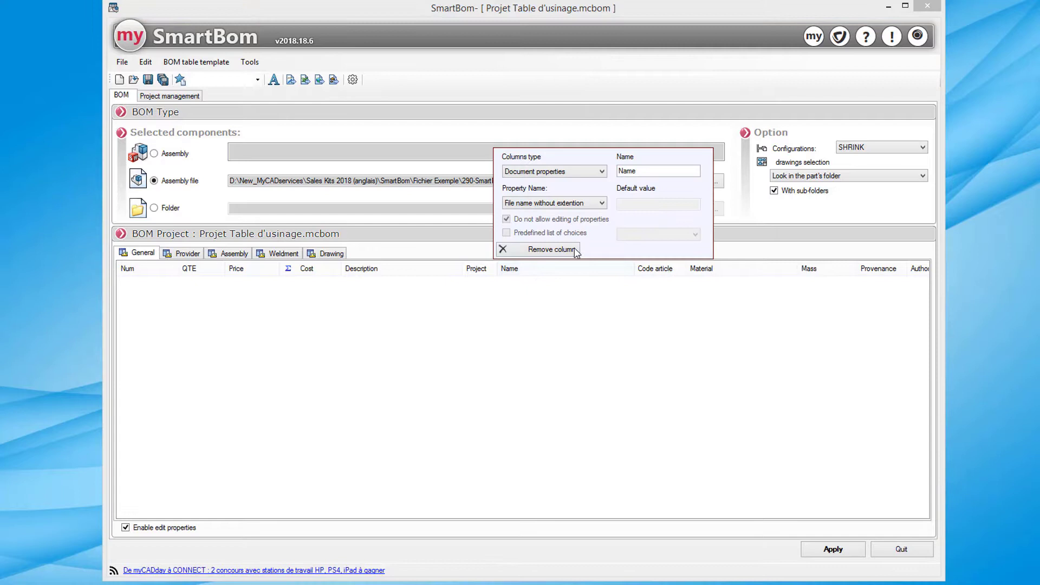
click(604, 172)
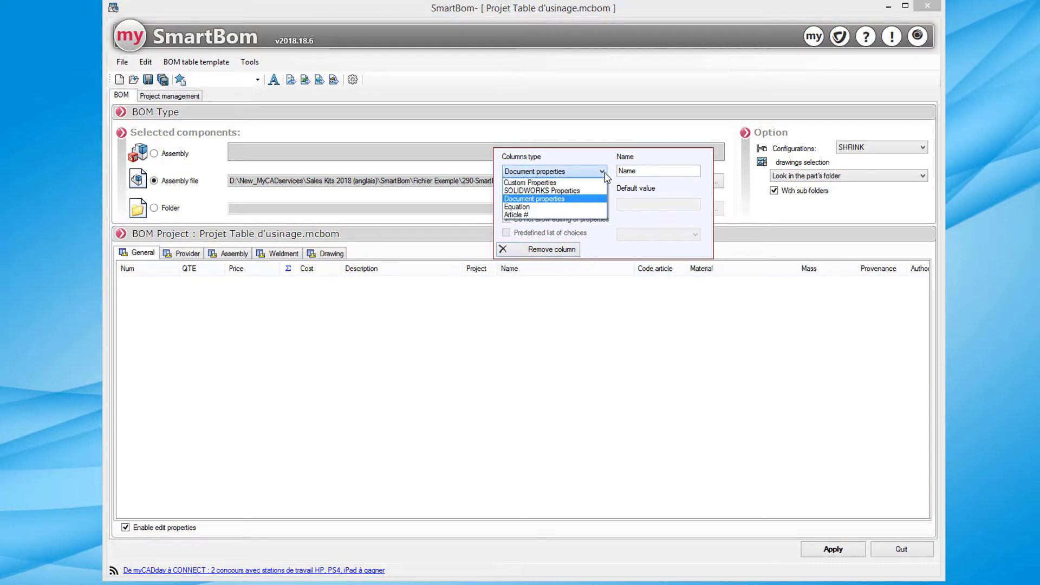
click(615, 221)
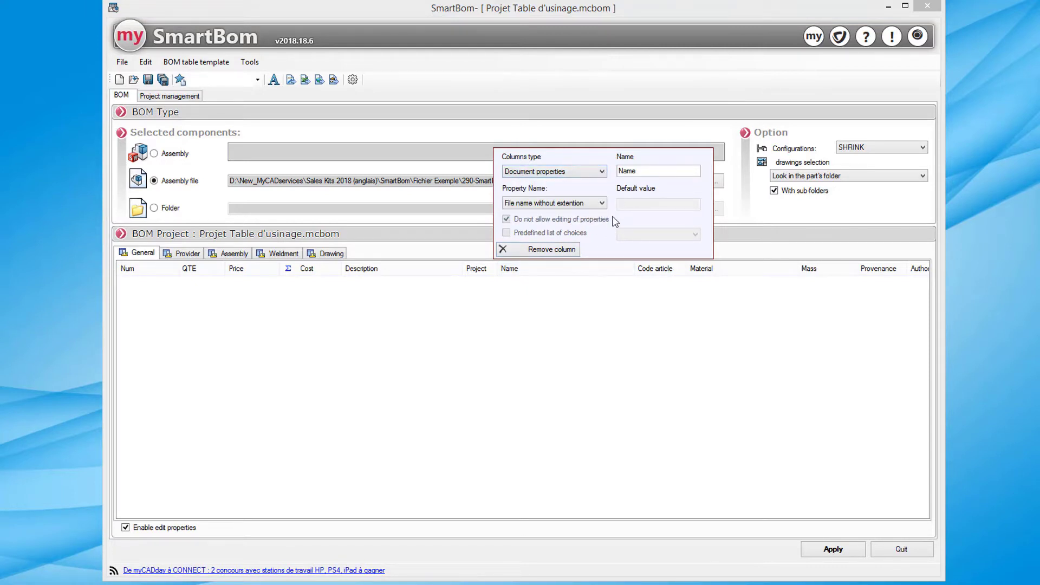
click(602, 204)
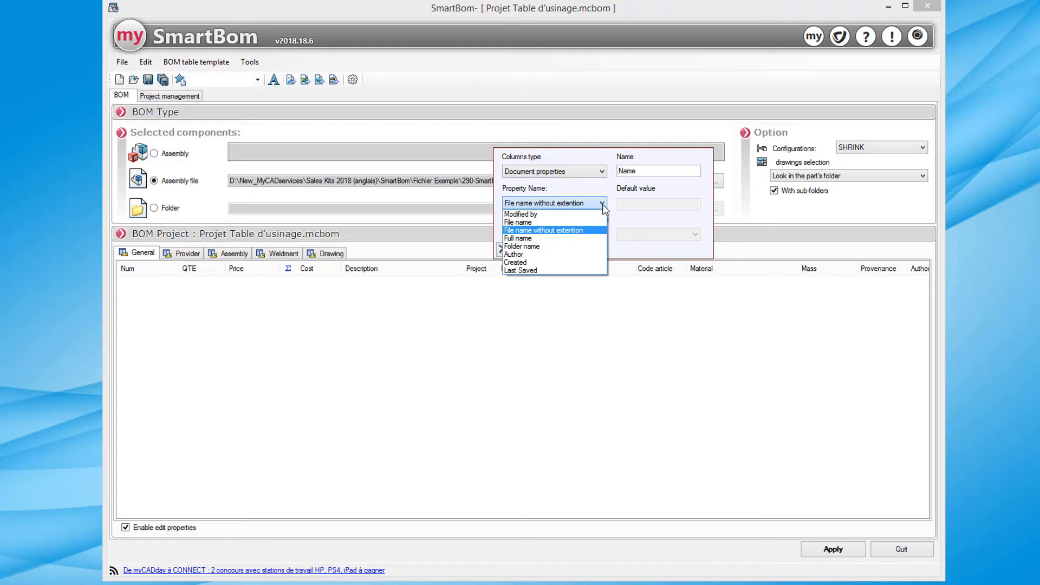
click(604, 207)
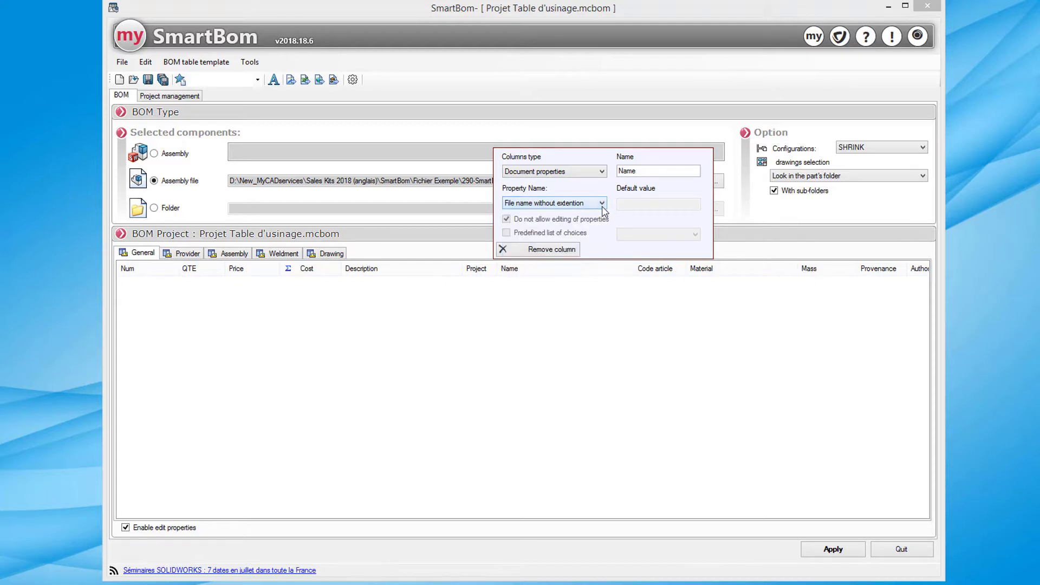
click(543, 303)
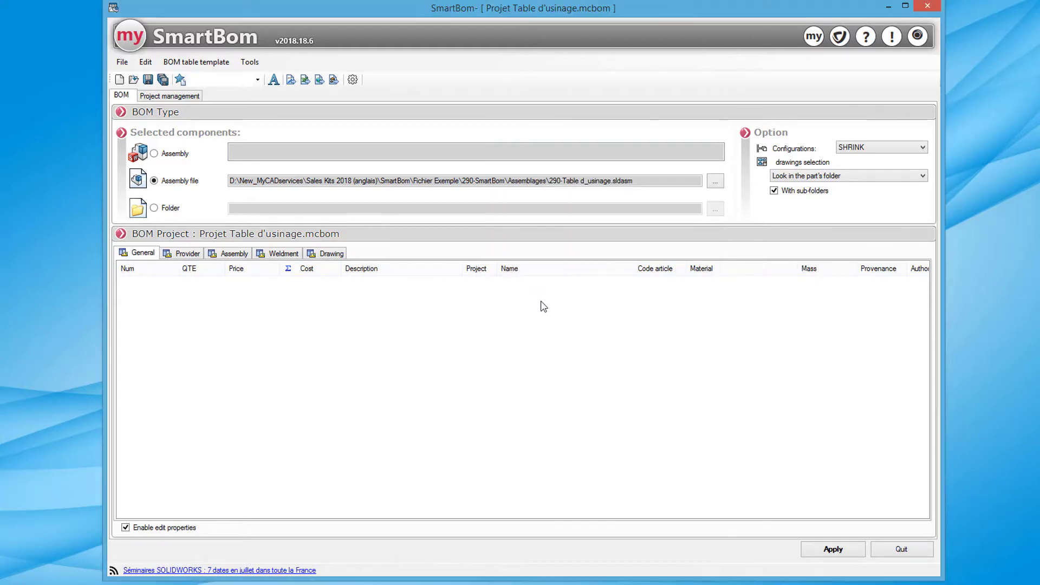
Check the Cost column's 'QTE'*'Price' equation and review the Provider, Assembly and Weldment tabs before returning to General
click(313, 272)
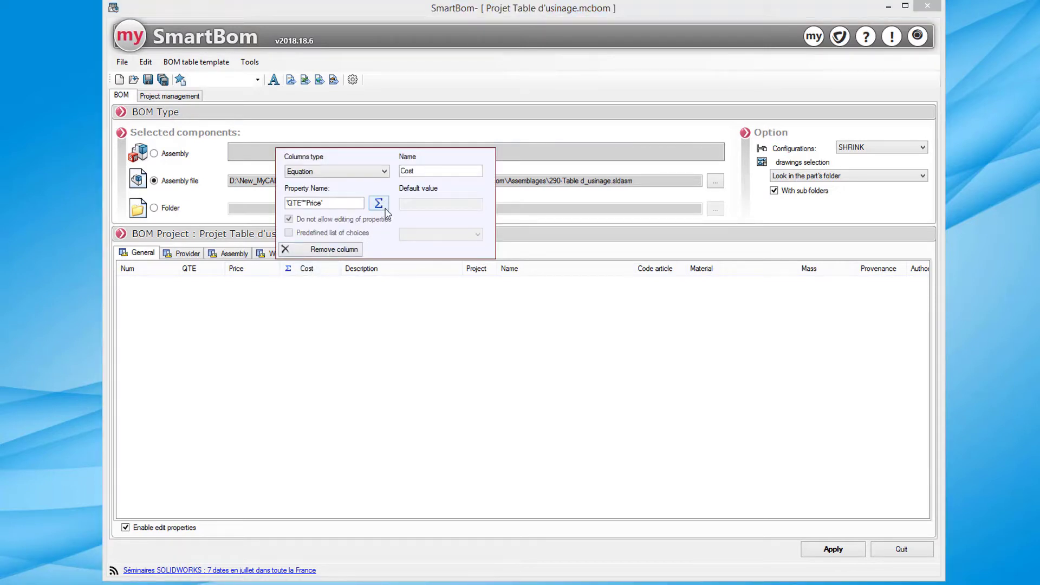
click(391, 315)
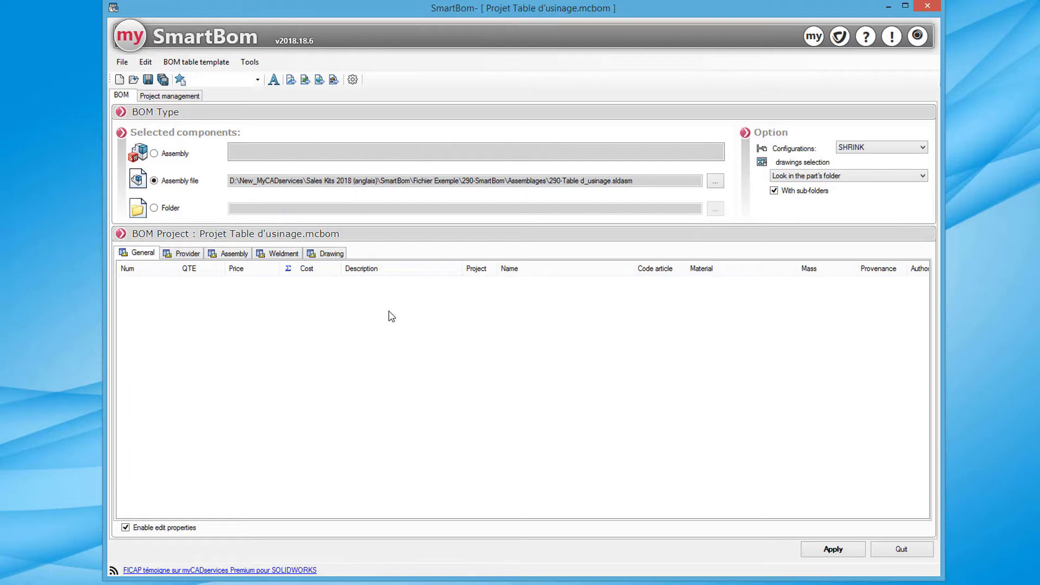
click(191, 257)
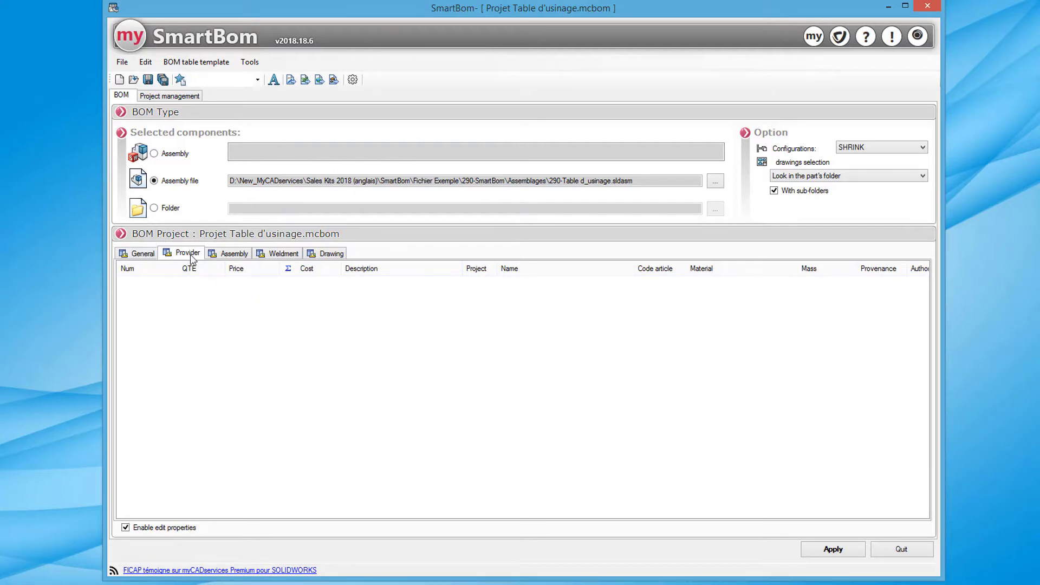
click(235, 257)
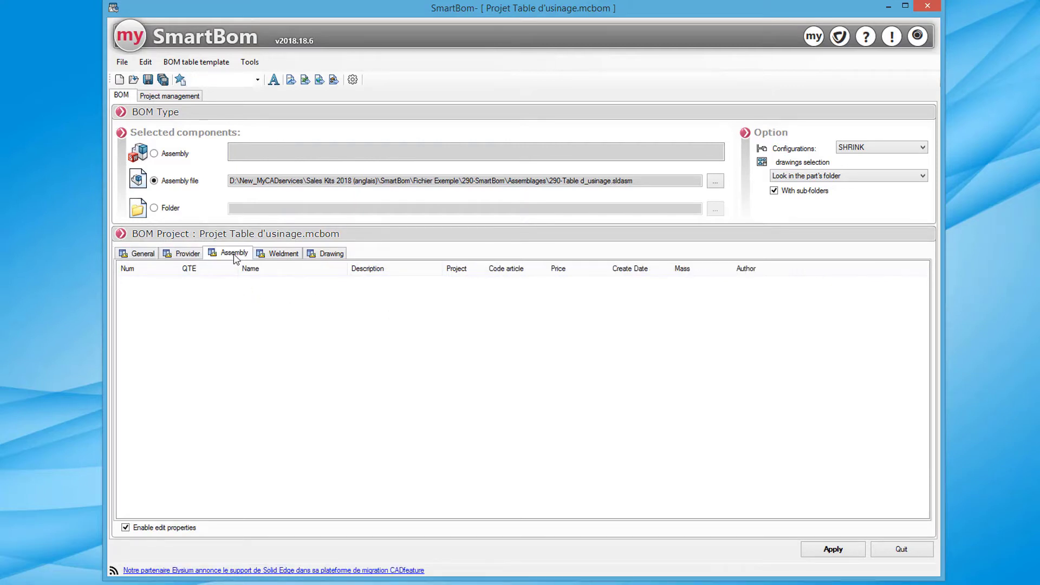
click(285, 257)
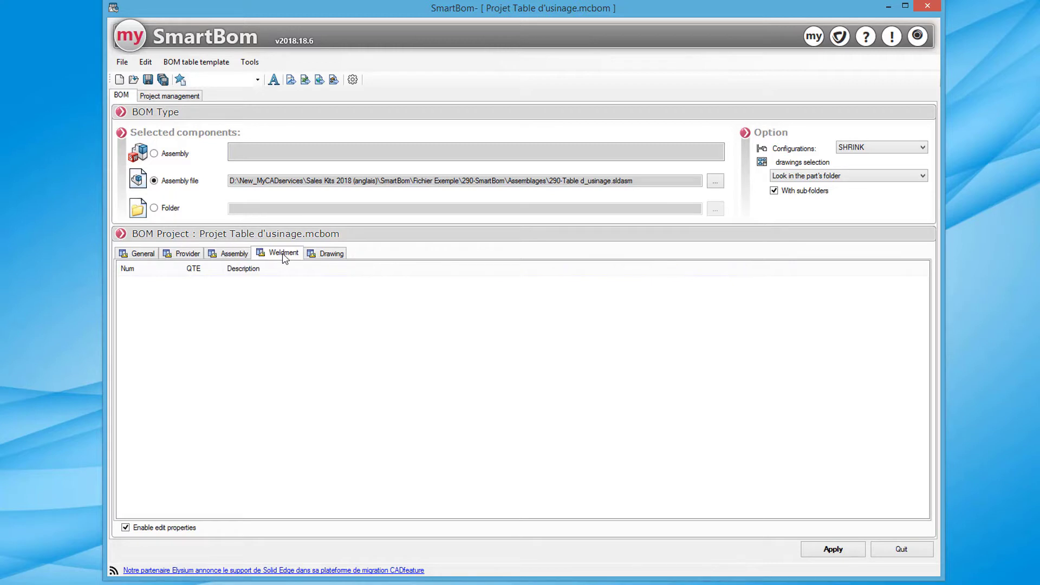
click(149, 257)
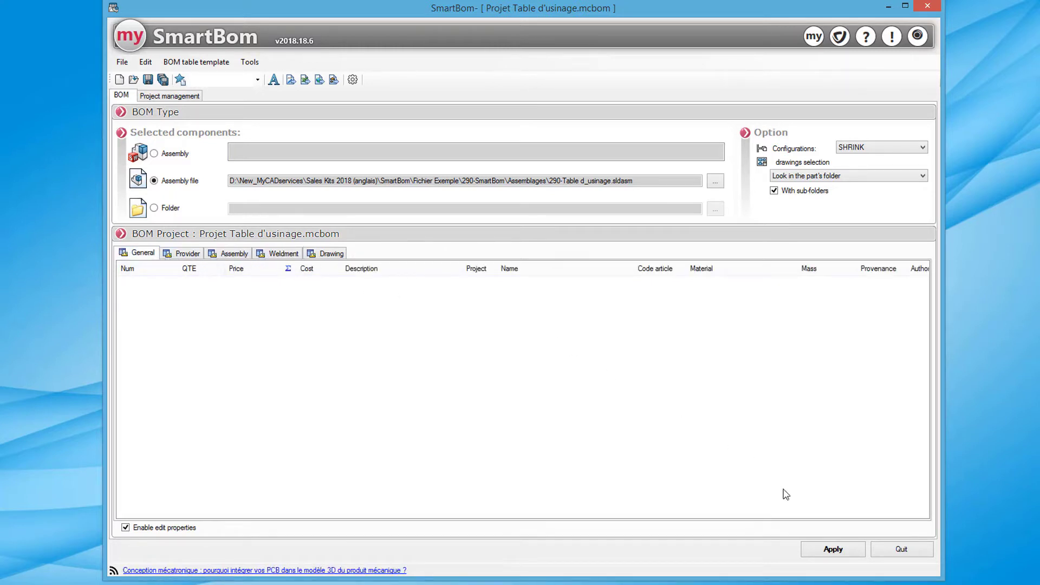
Generate the BOM and move the Provider list's Provenance column between Project and Name
click(832, 550)
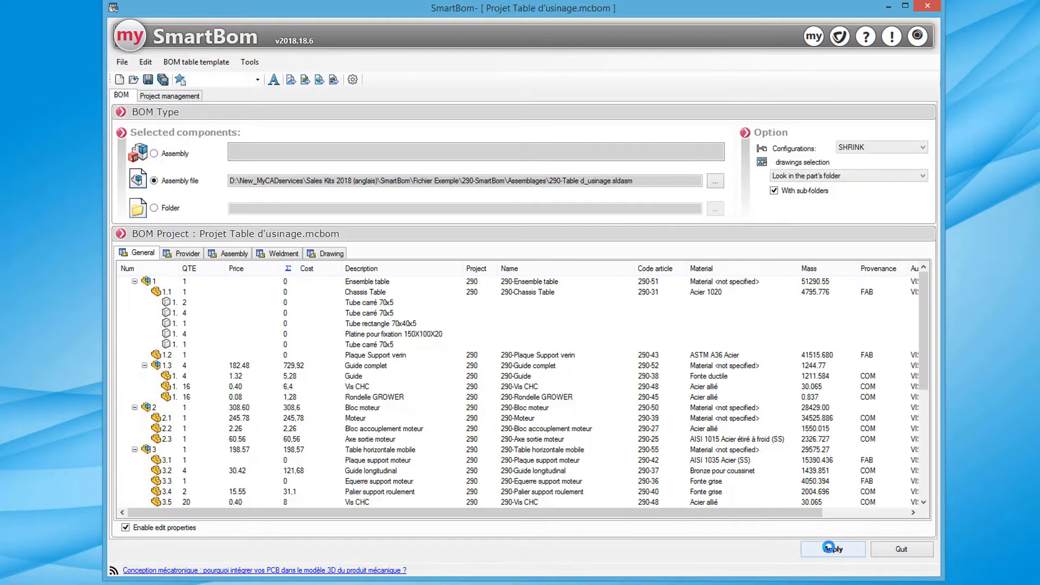
mouse_move(922, 329)
mouse_down()
mouse_move(919, 400)
mouse_move(925, 317)
mouse_up()
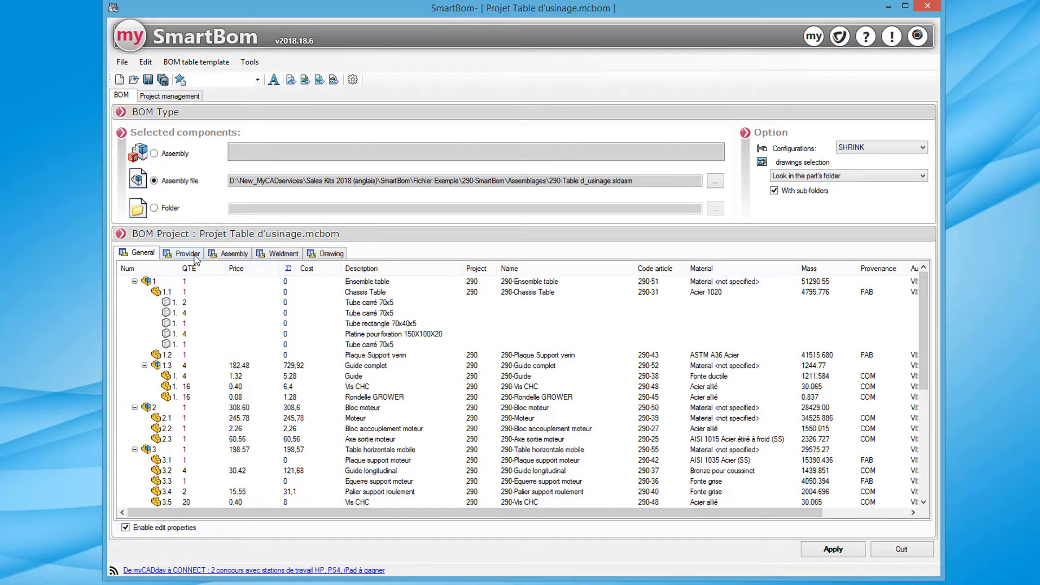
click(194, 254)
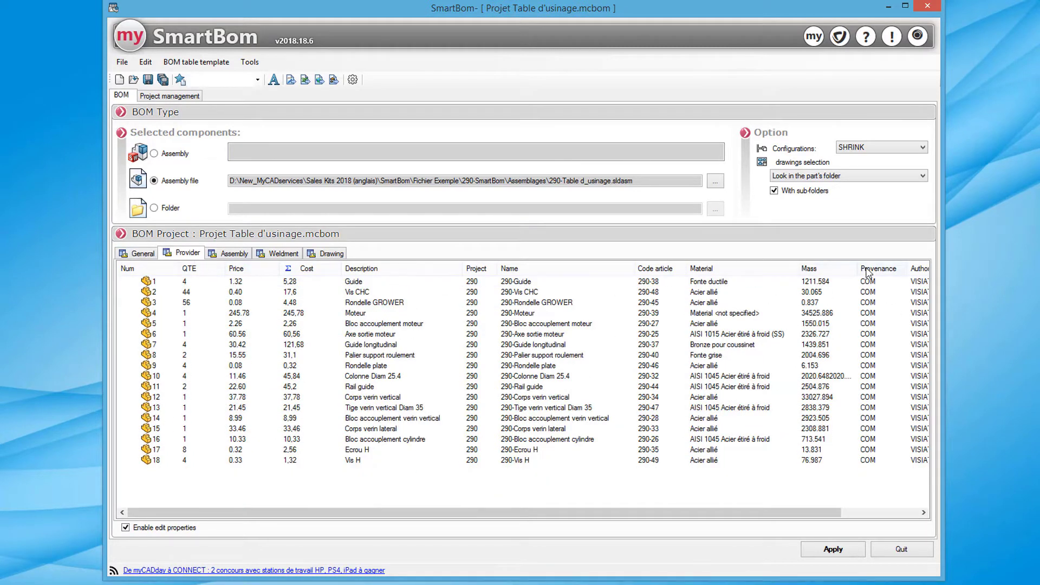
drag(873, 268, 522, 280)
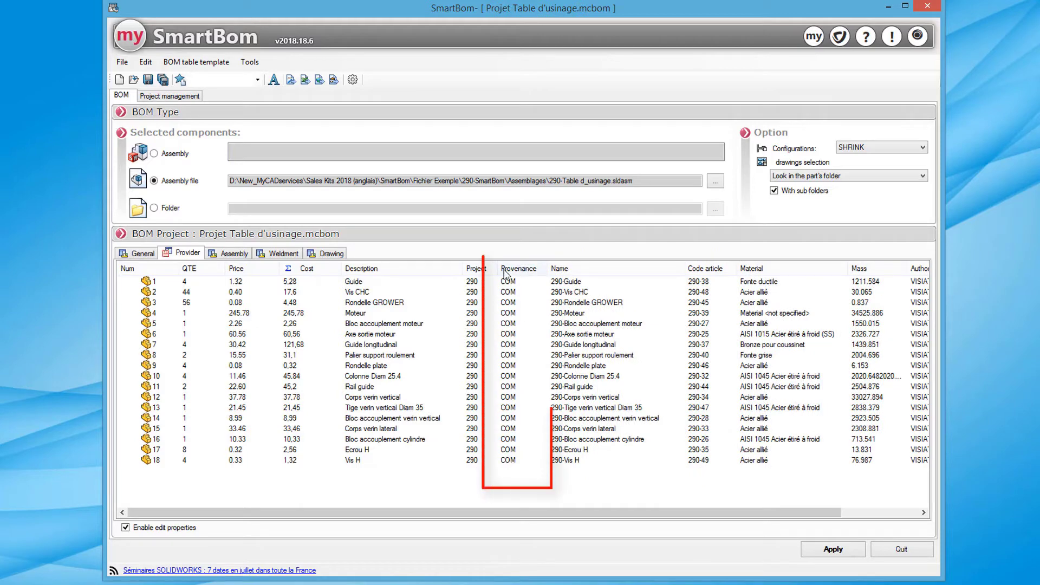
Review the sub-assembly, weldment and drawing lists, then return to the full General BOM
click(229, 255)
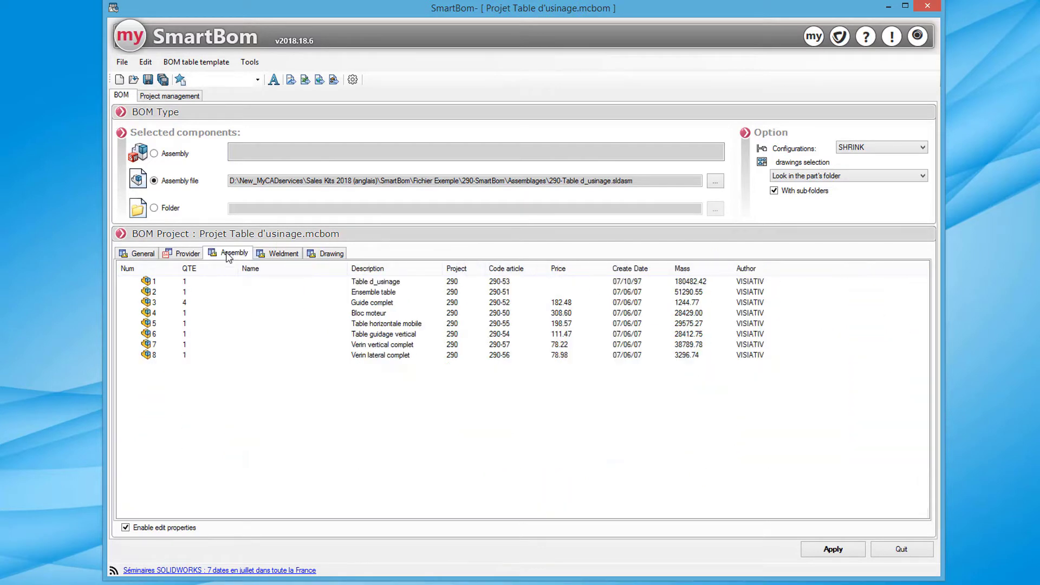
click(279, 255)
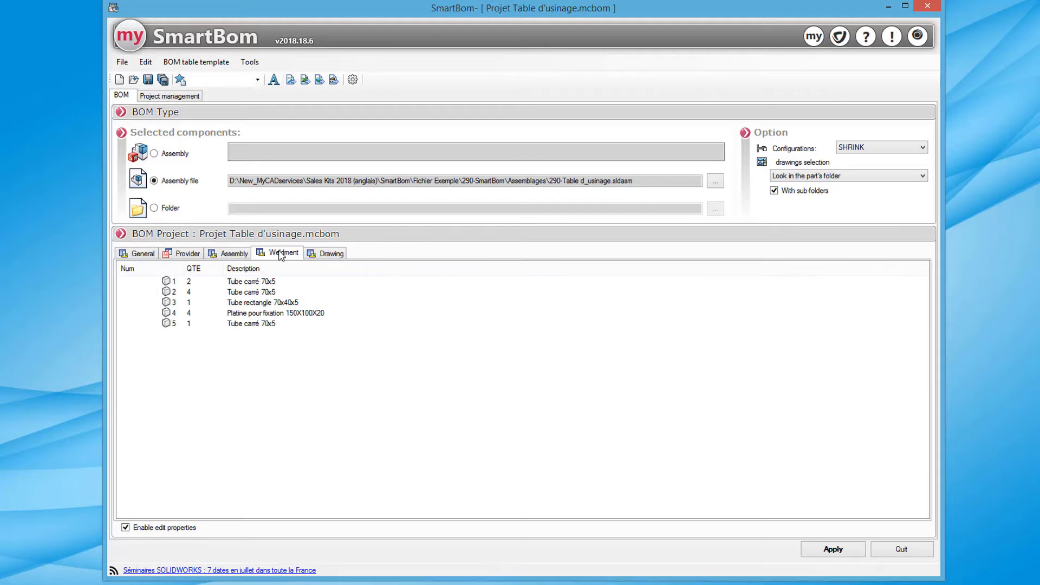
click(331, 254)
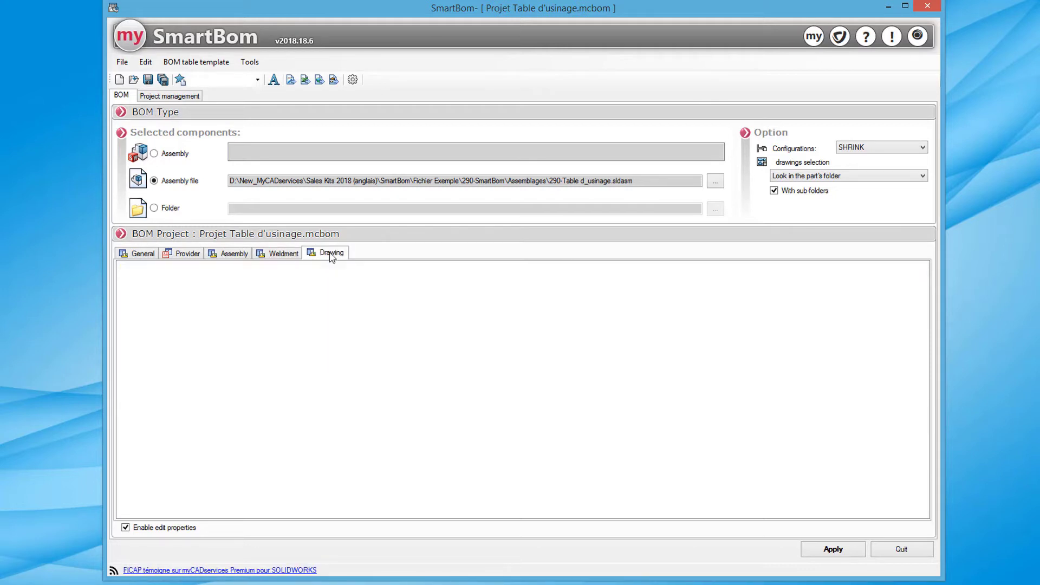
click(144, 254)
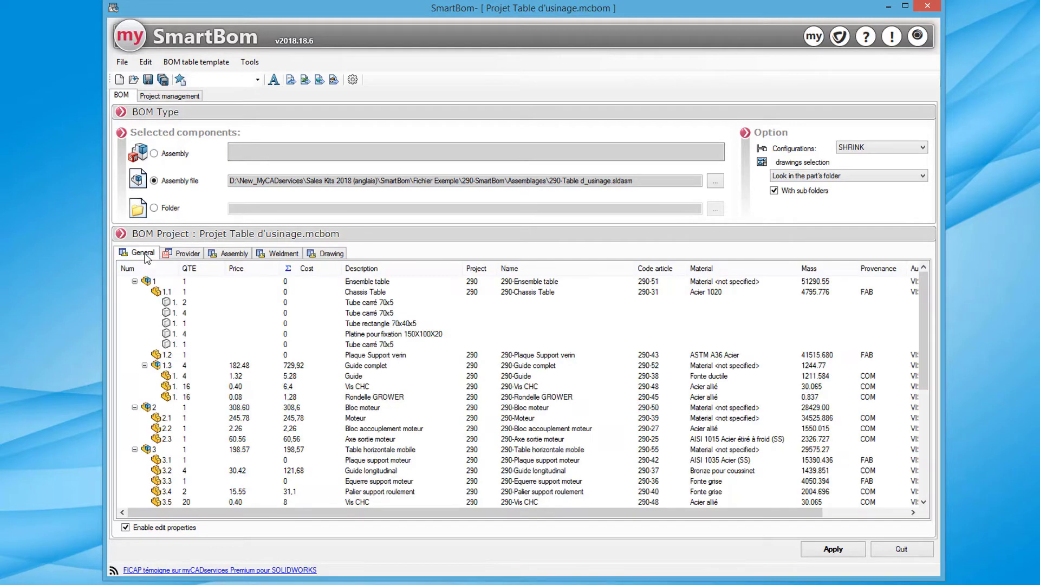
click(170, 97)
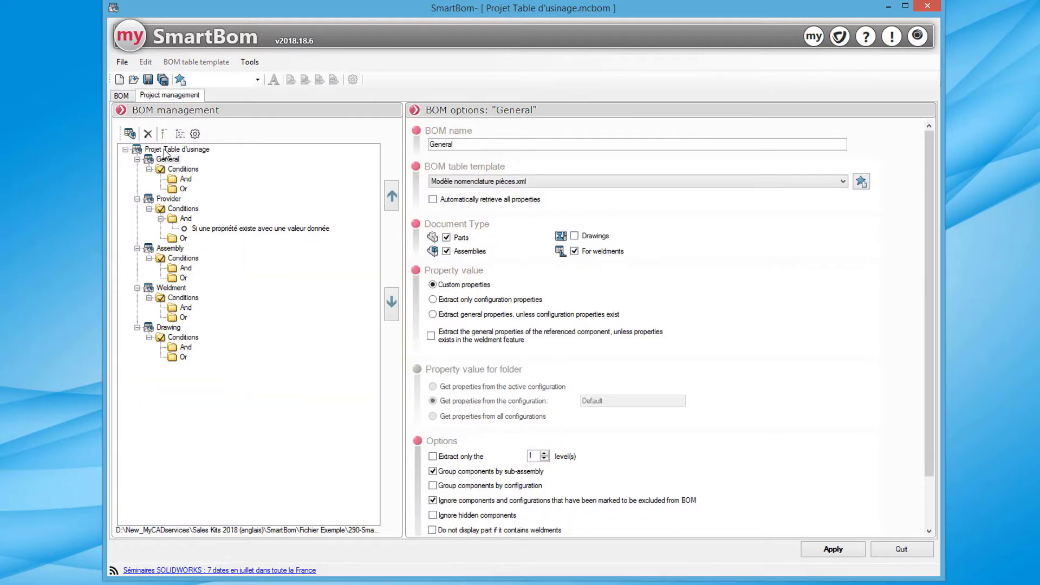
click(181, 170)
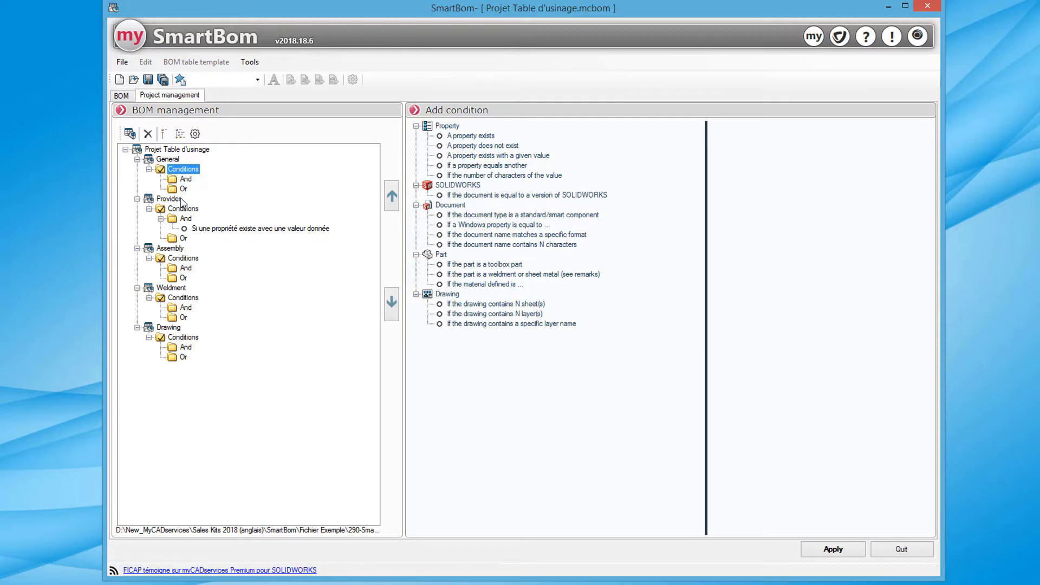
click(169, 199)
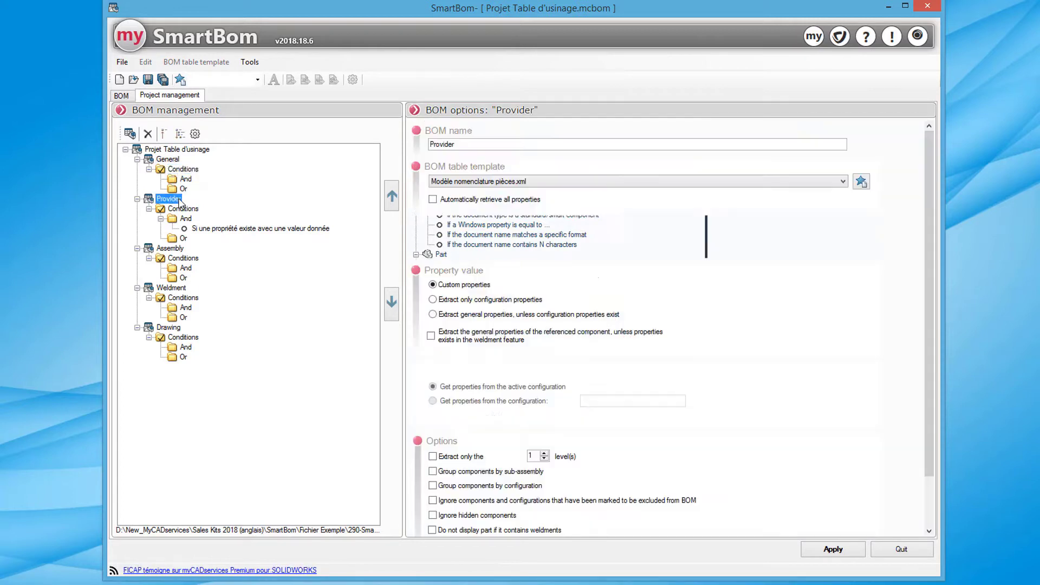
click(210, 232)
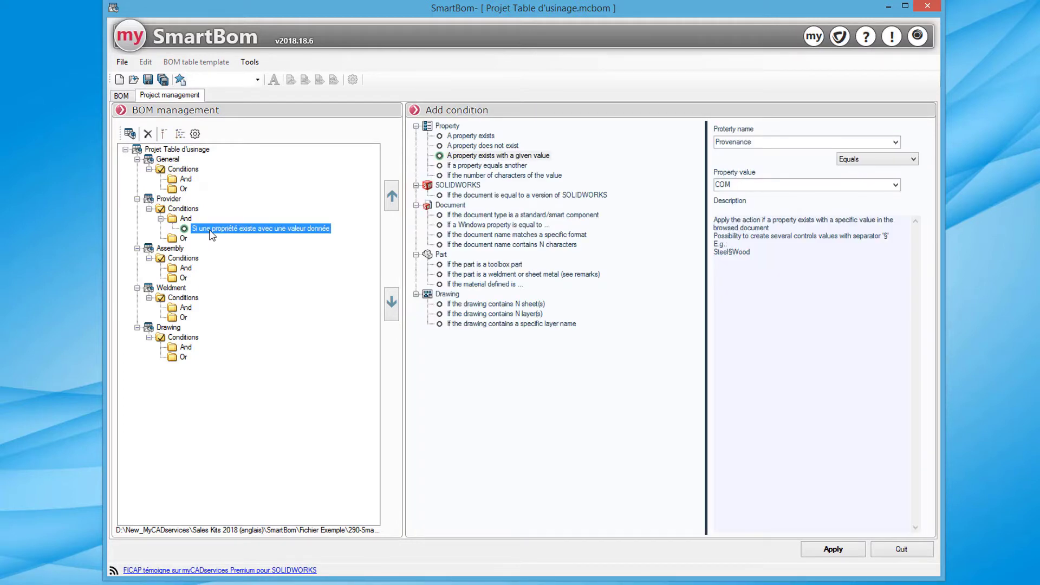
click(122, 97)
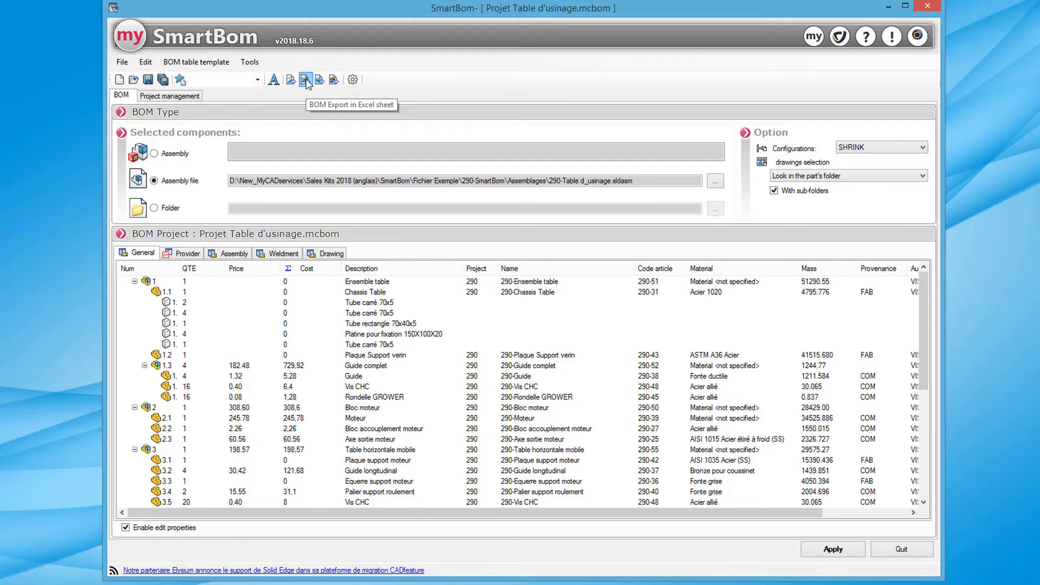
Export the BOMs to an Excel workbook and review its Provider, Assembly, Weldment and General sheets
click(306, 80)
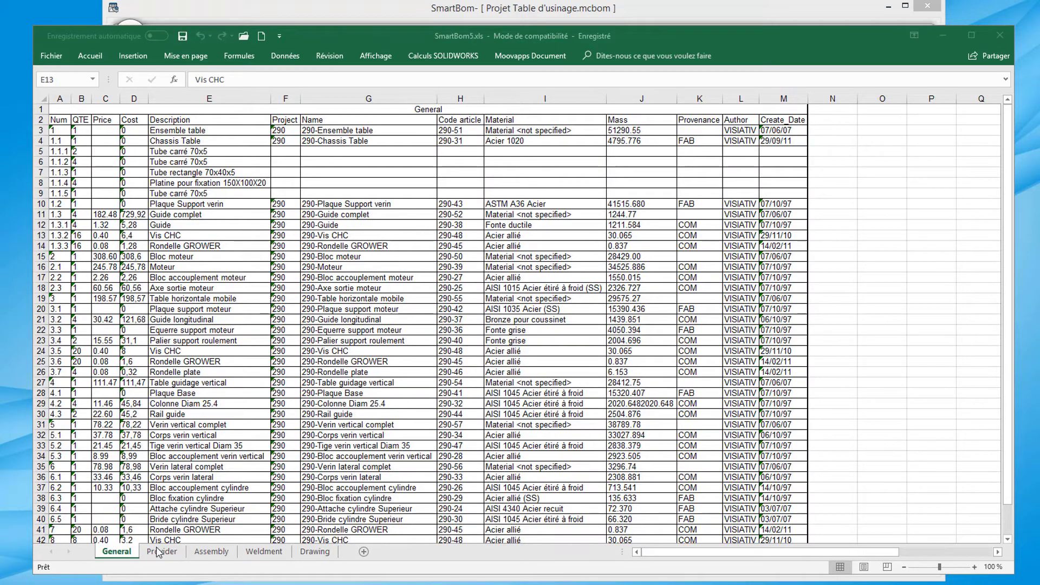
click(158, 552)
click(210, 552)
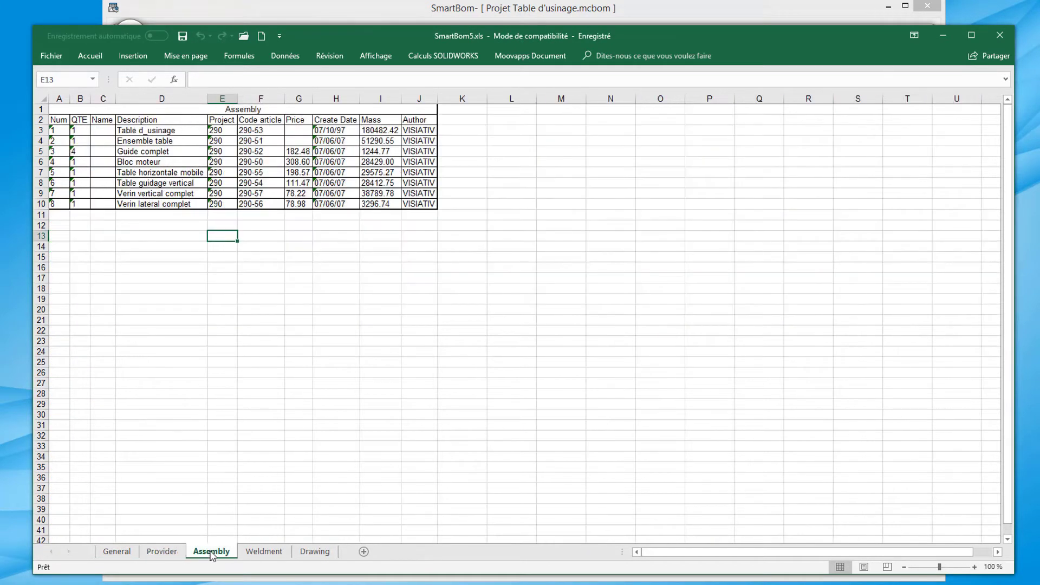
click(262, 552)
click(117, 552)
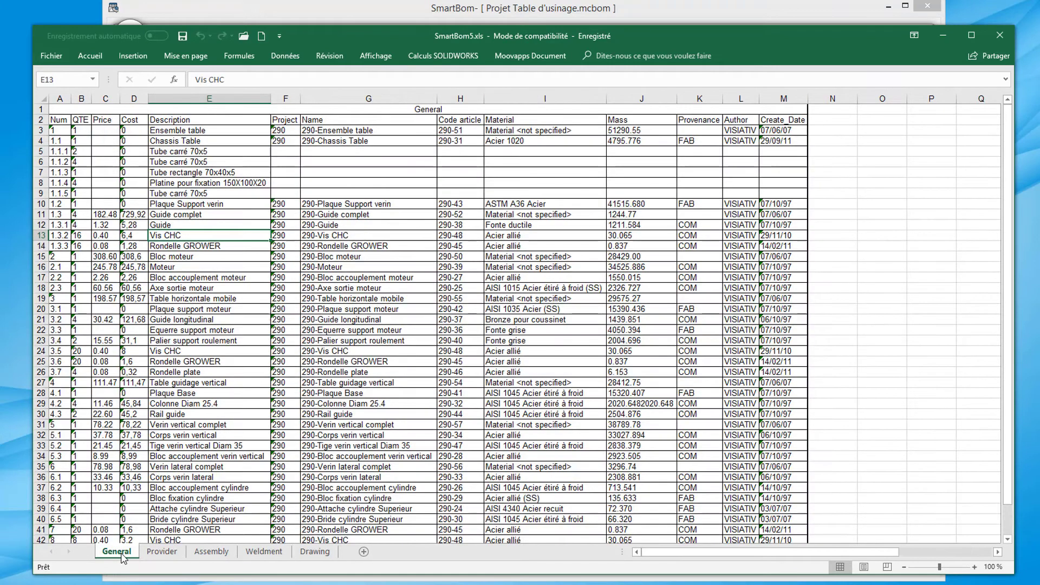
Close the exported workbook and review the Excel and text export settings in SmartBom's Options
click(1006, 39)
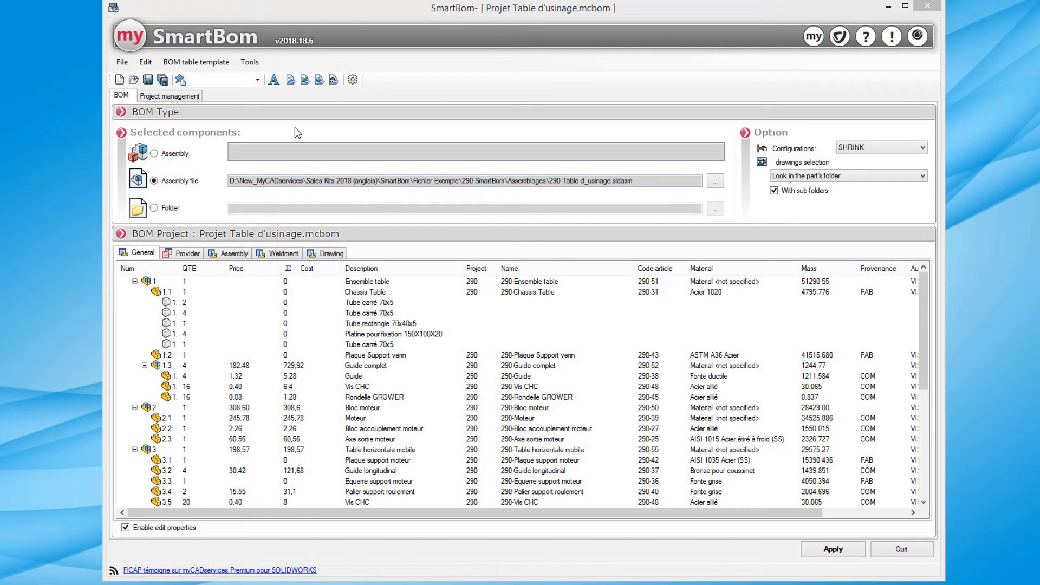
click(250, 63)
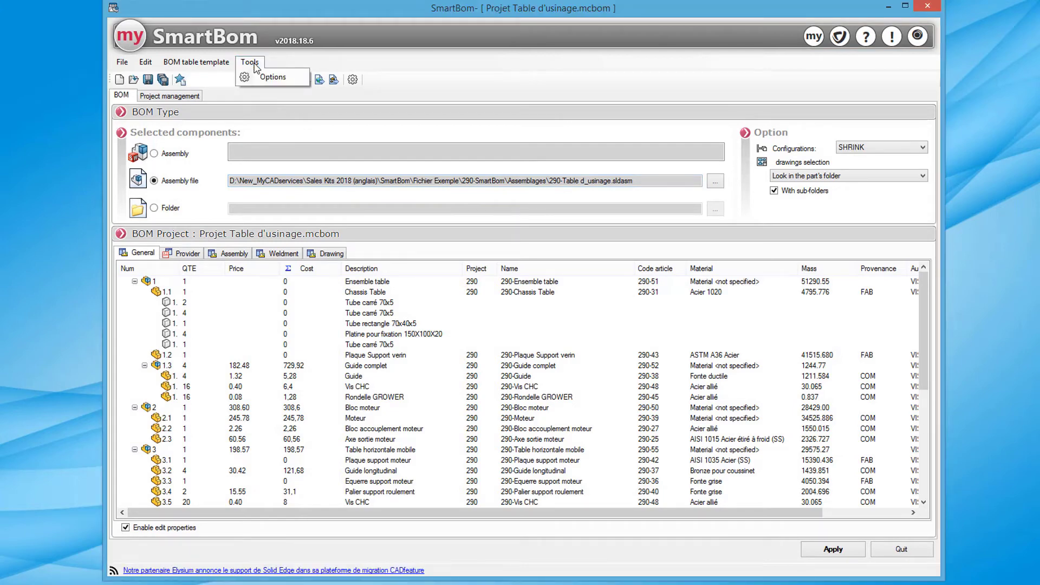
click(273, 77)
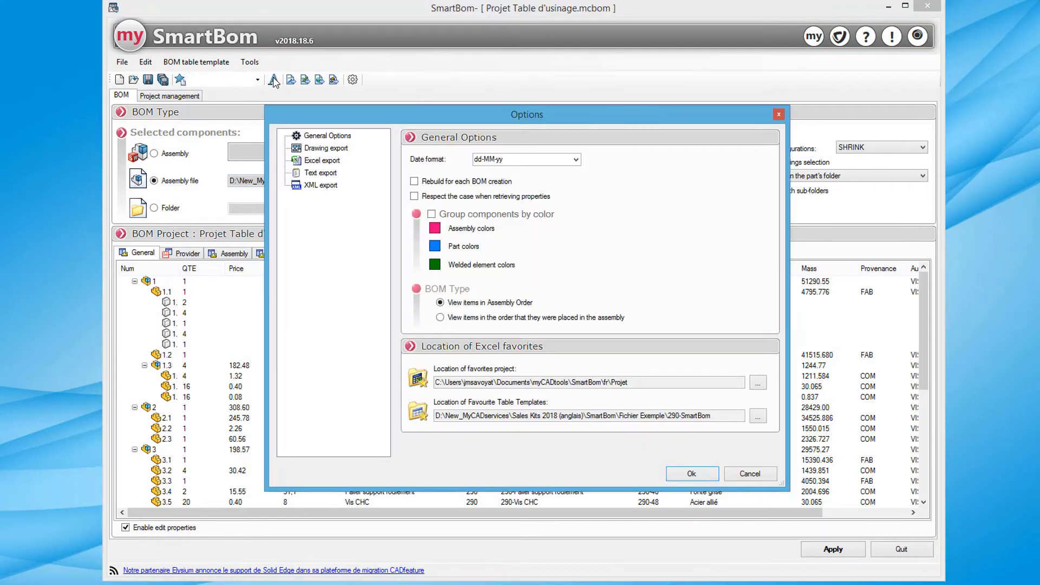
click(308, 162)
click(310, 173)
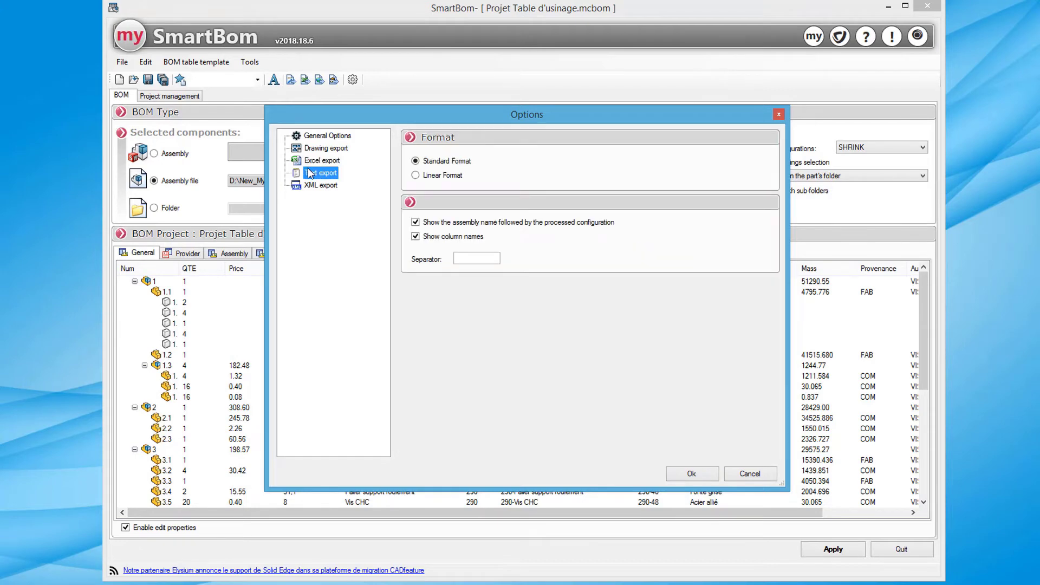
click(314, 136)
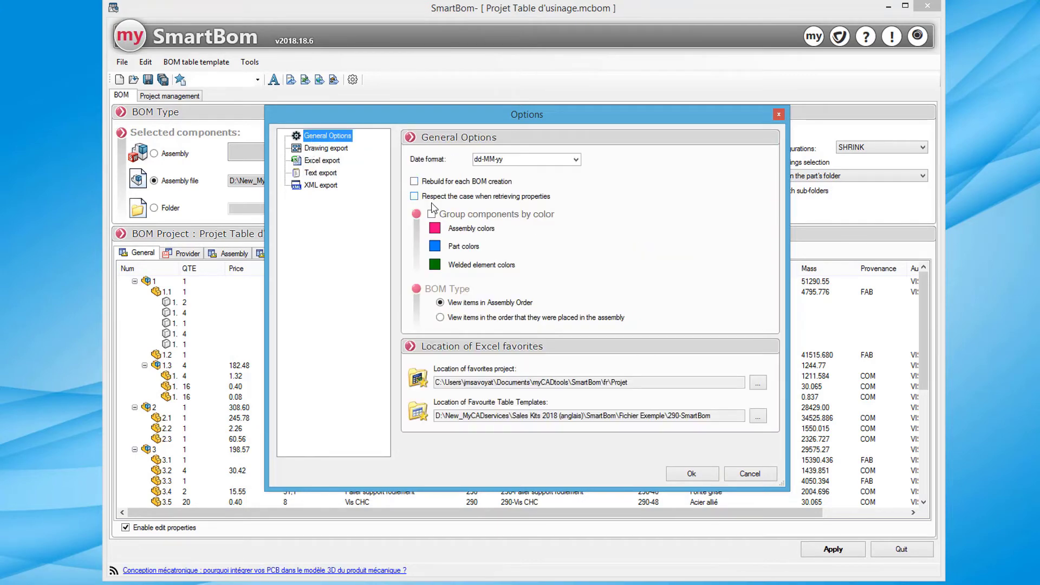
Turn on Group components by color in General Options, keeping the assembly colour, and confirm
click(432, 214)
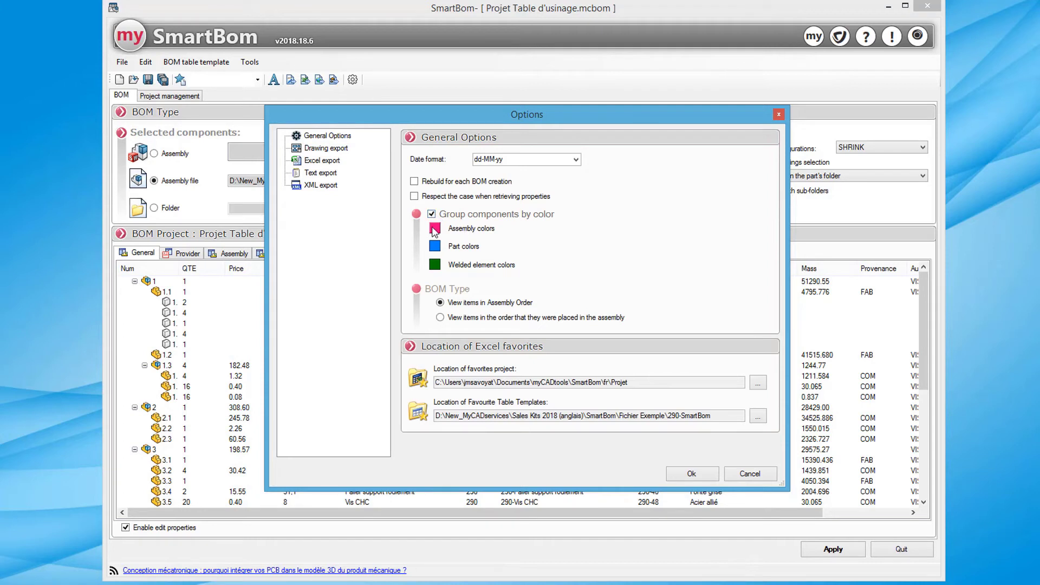
click(435, 228)
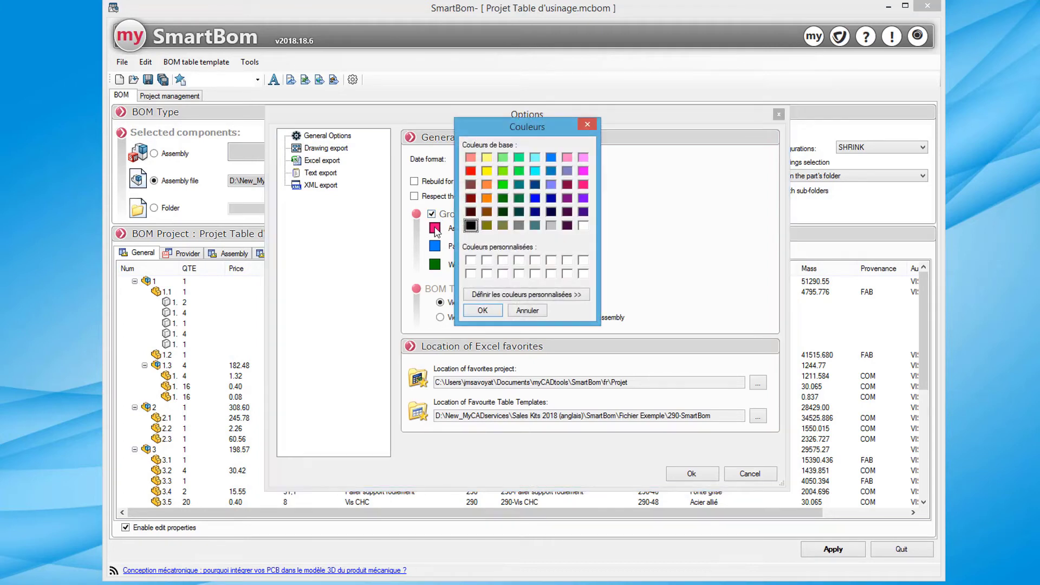
click(527, 309)
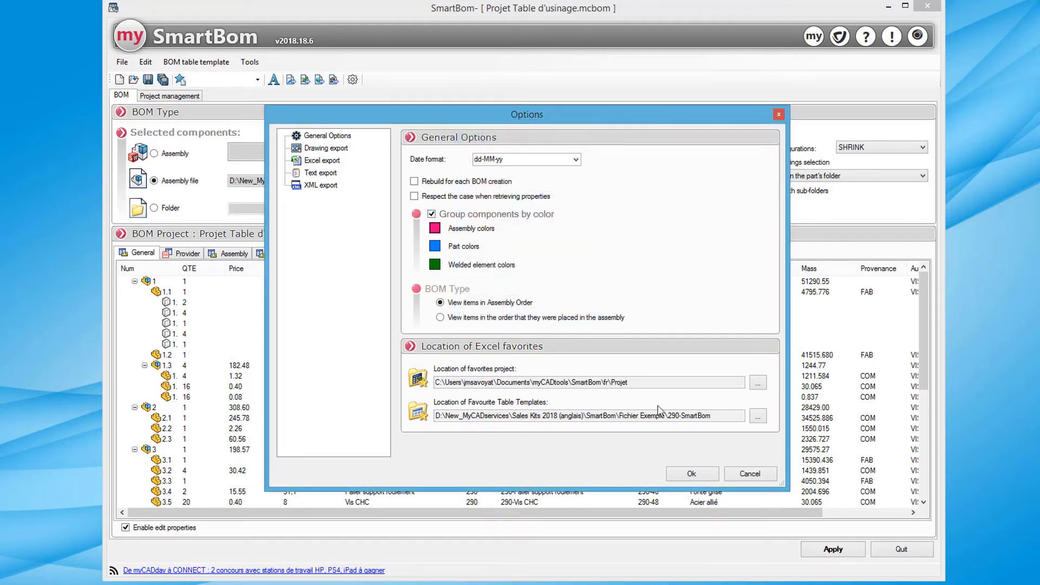
click(692, 473)
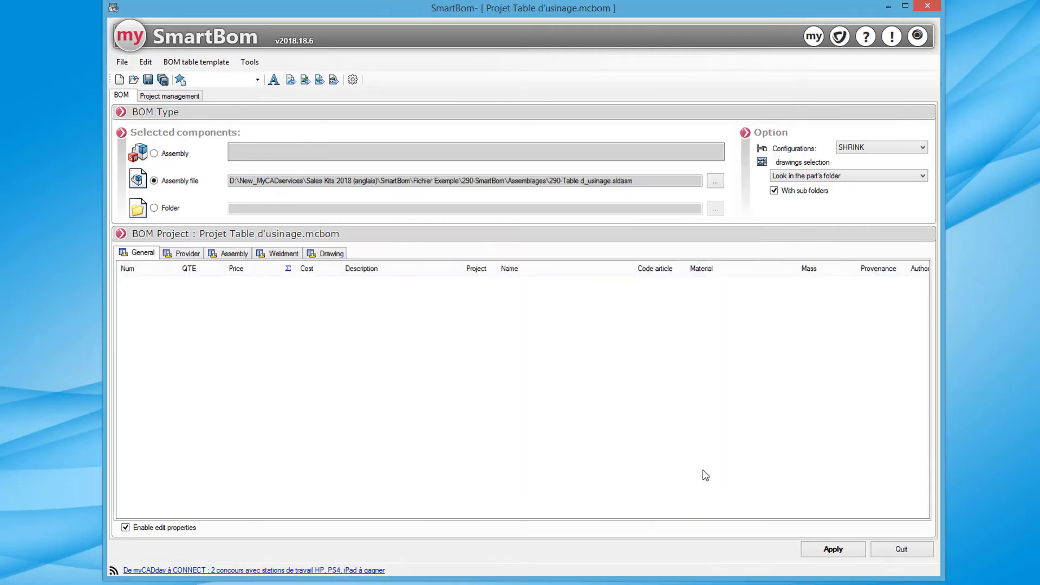
Regenerate the BOM with colour grouping and review the Provider, Assembly, Weldment and General tabs
click(826, 550)
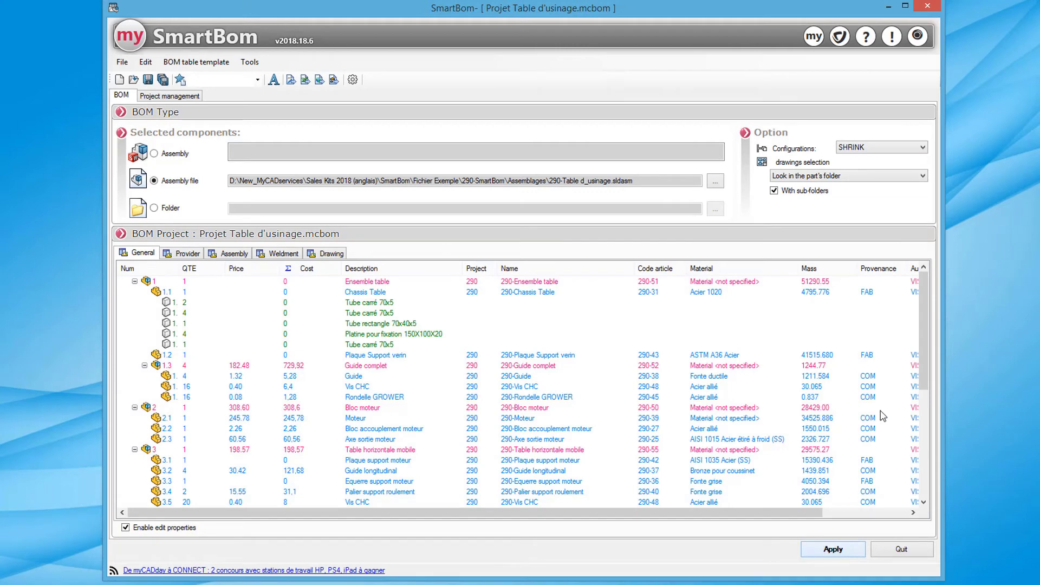
drag(924, 374, 933, 325)
click(195, 255)
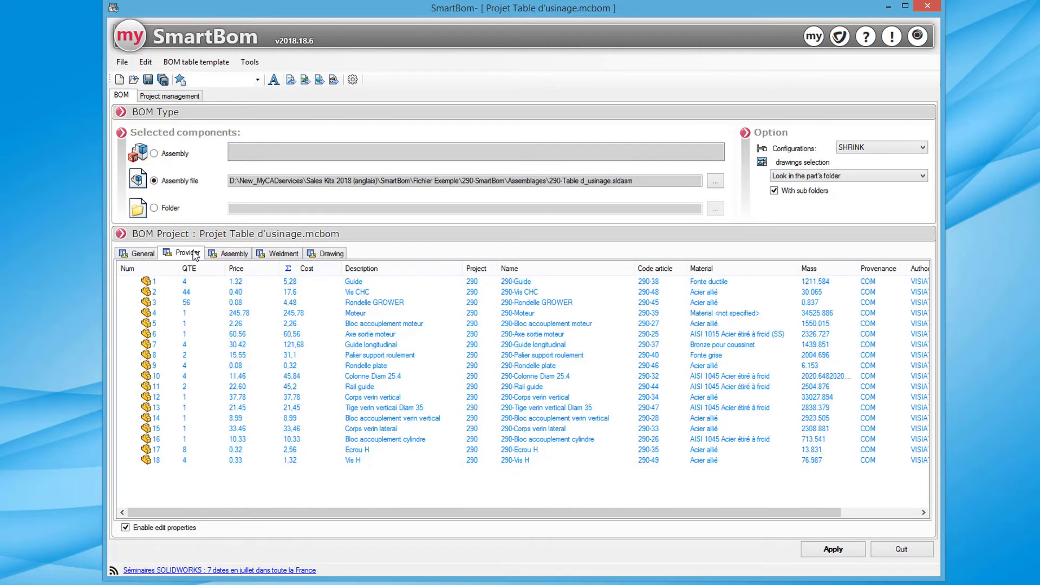
click(220, 256)
click(278, 256)
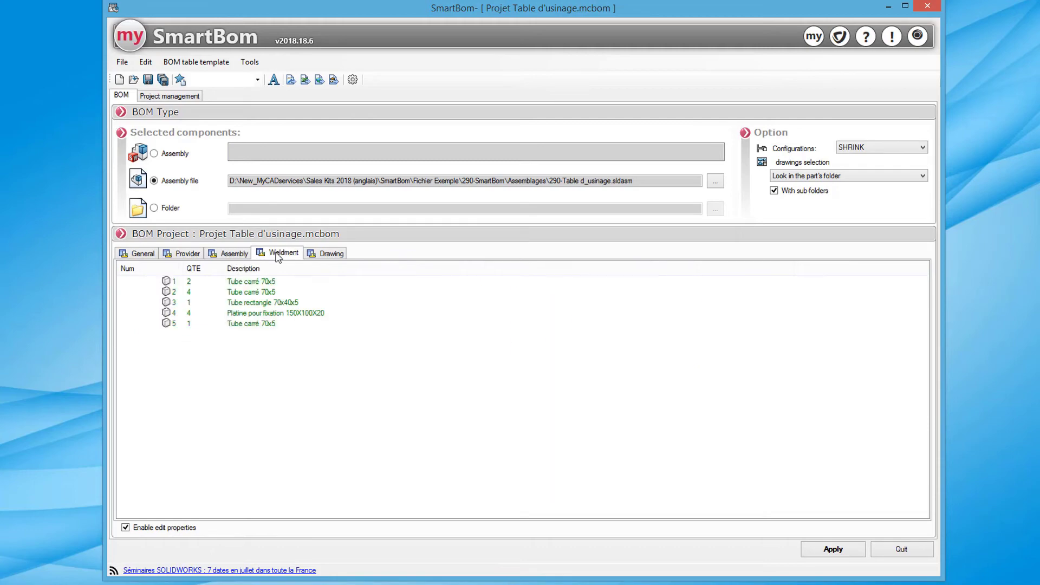
click(149, 257)
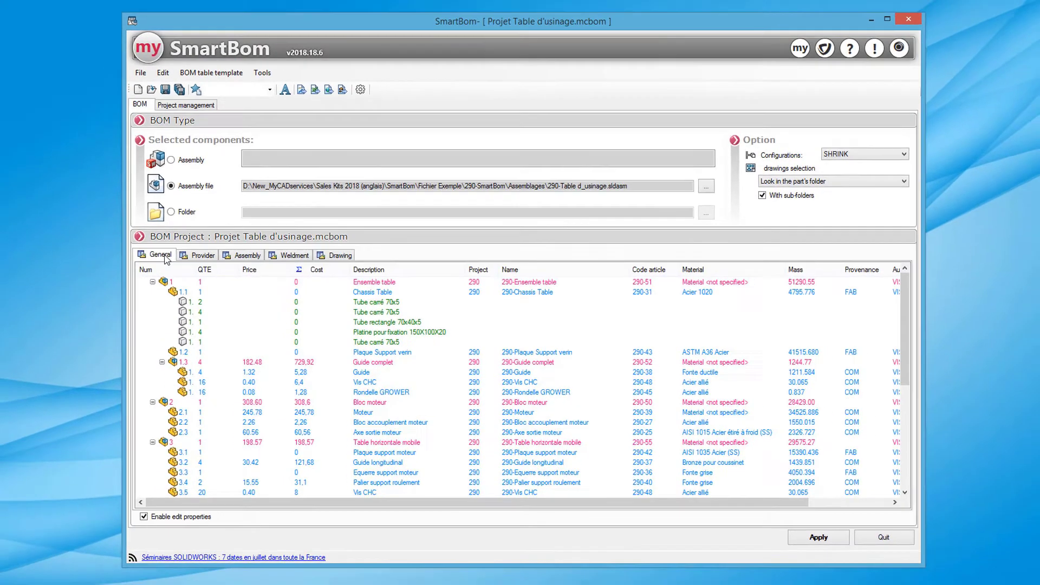